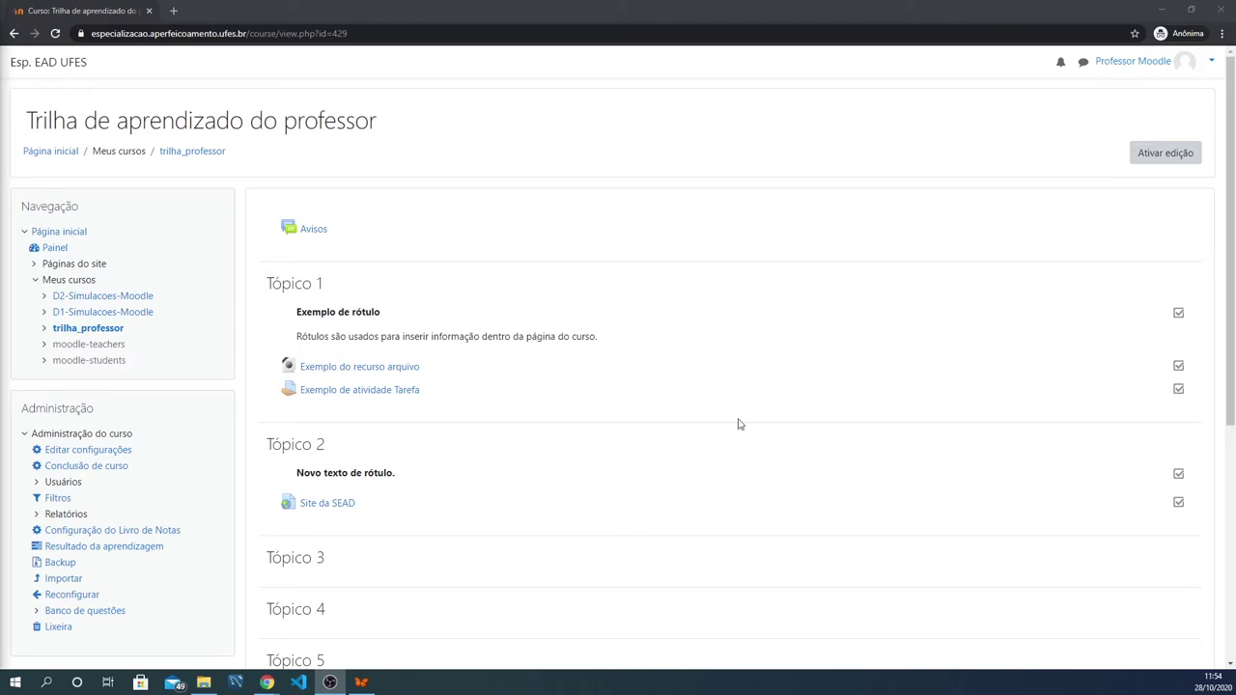
# Turn on course editing and start adding an Arquivo resource to Tópico 2
pyautogui.click(1173, 156)
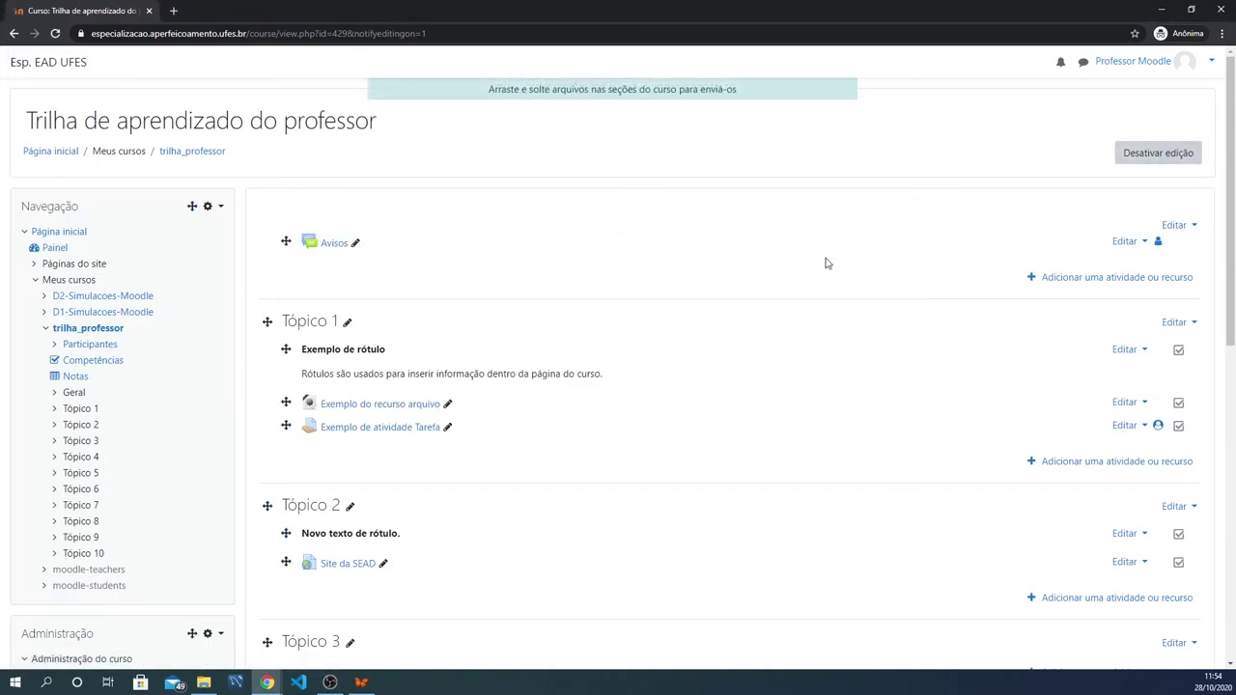
pyautogui.scroll(-1, 676, 302)
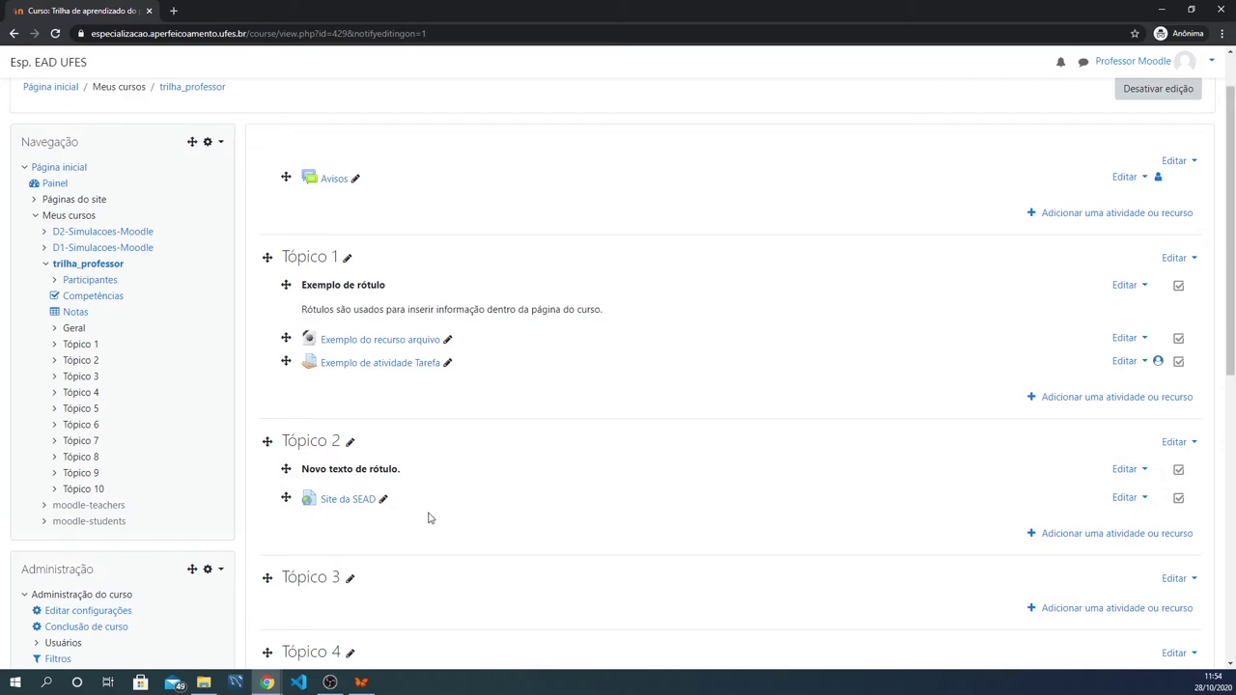
pyautogui.click(1107, 534)
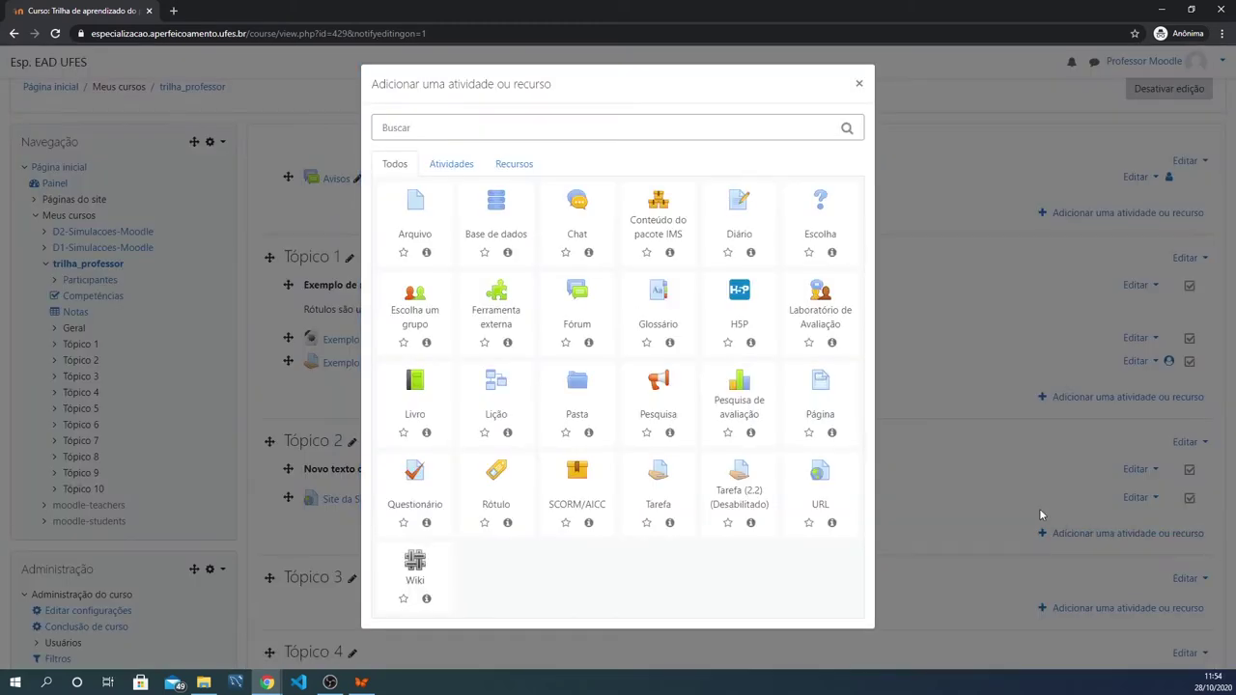
pyautogui.click(414, 218)
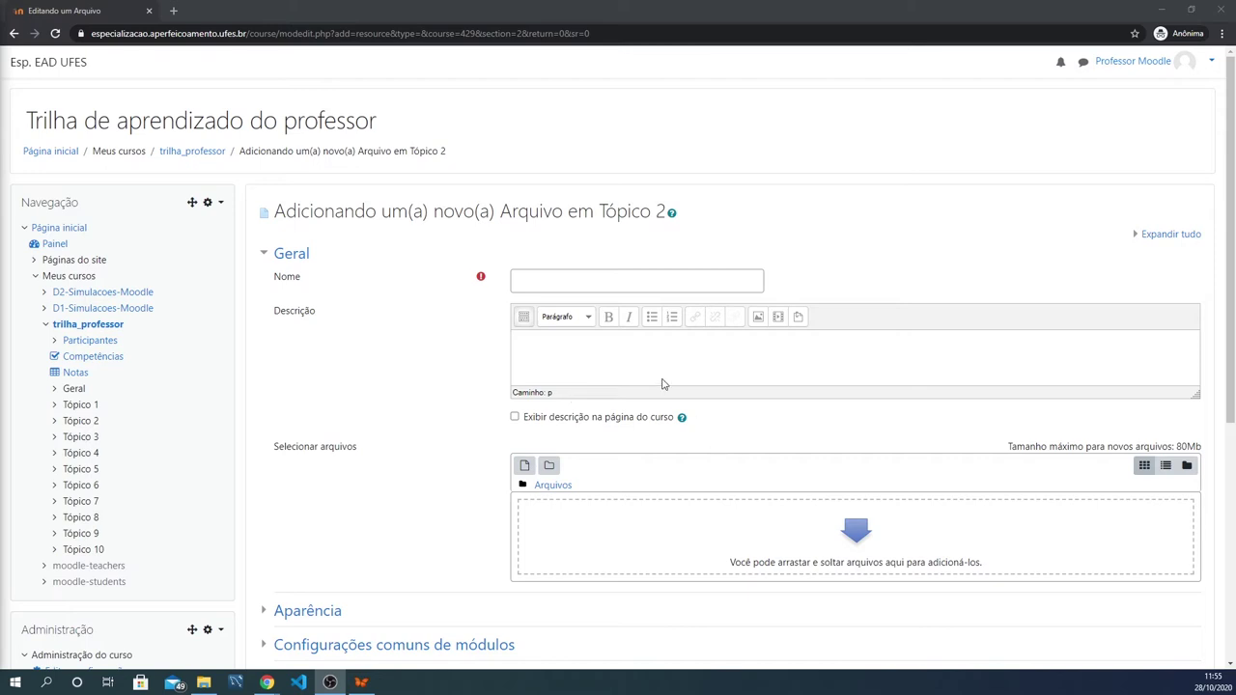
# Set the file resource's Exibir option under Aparência to "Forçar o download"
pyautogui.click(267, 254)
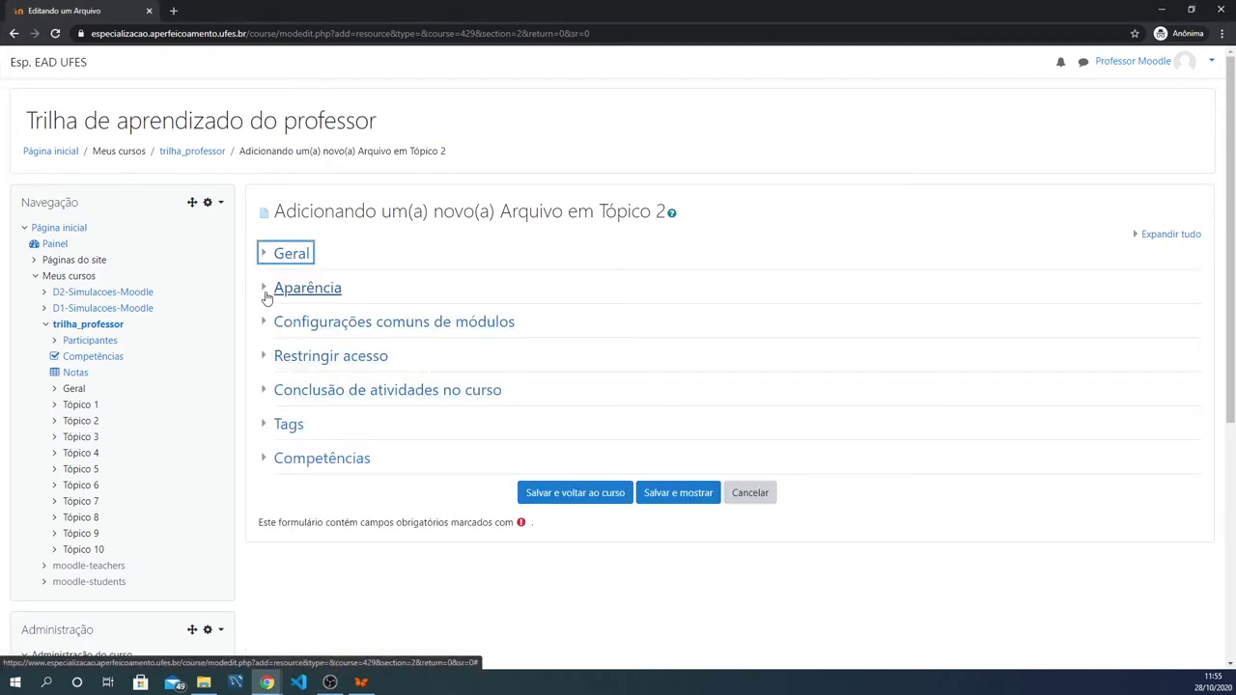
pyautogui.click(267, 290)
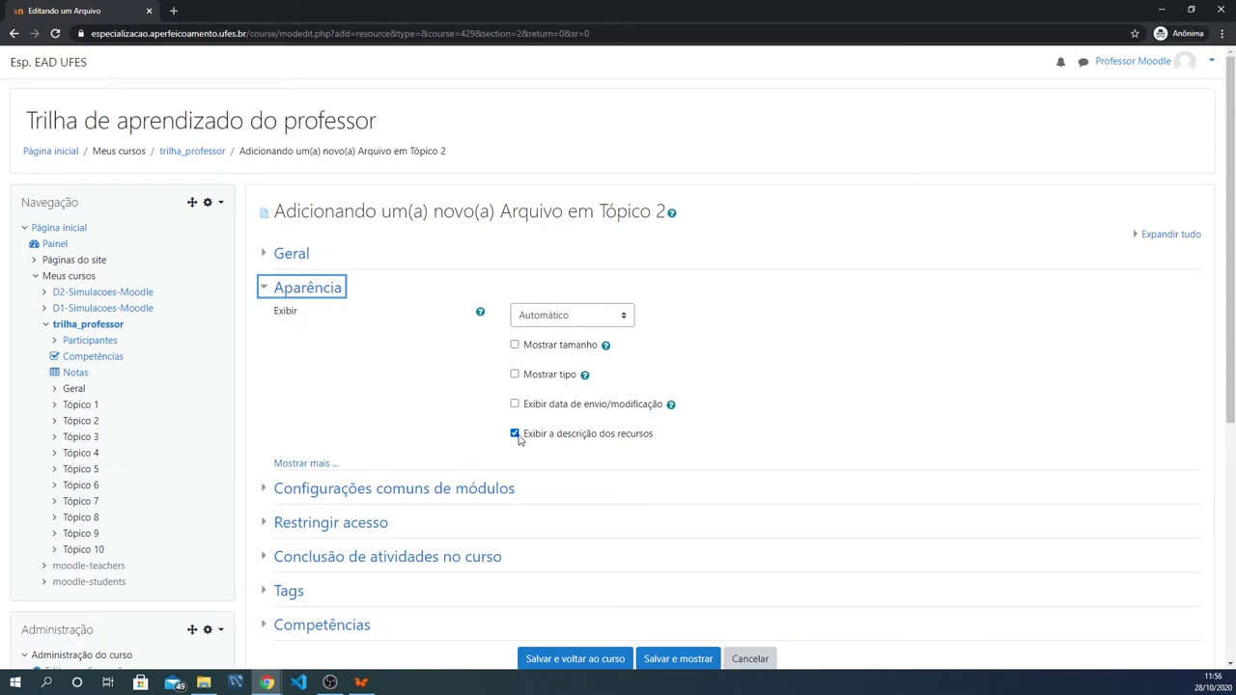
pyautogui.click(594, 318)
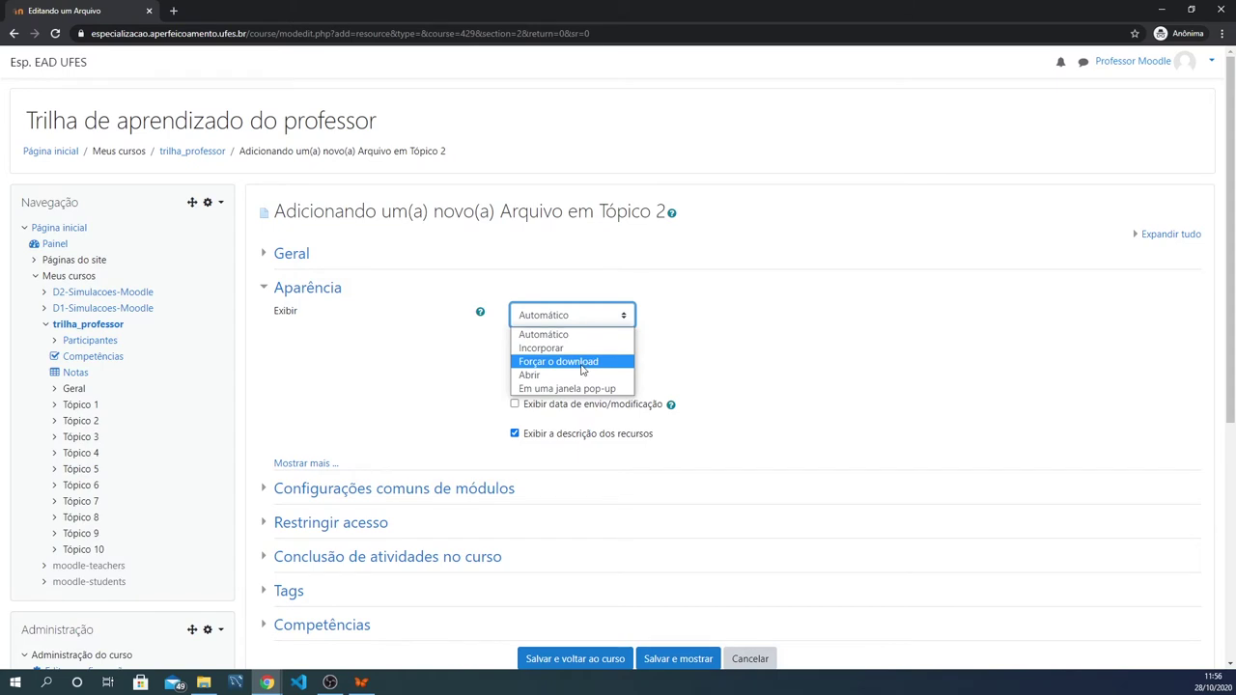
pyautogui.click(598, 362)
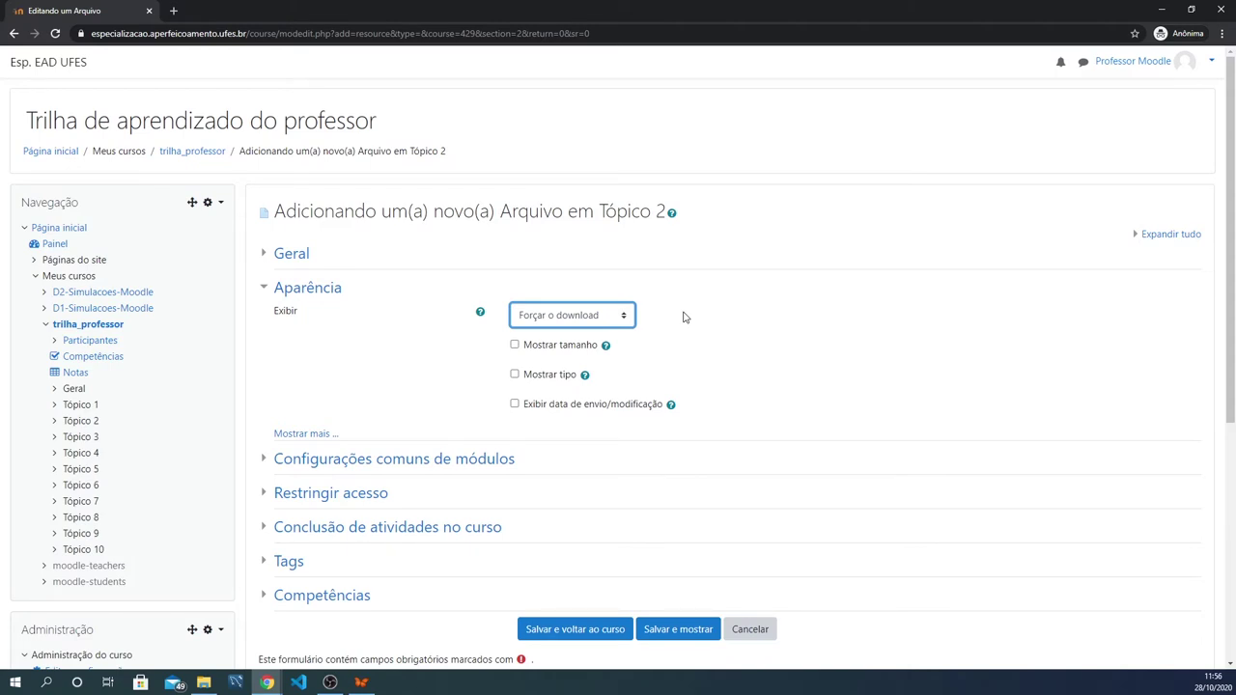
pyautogui.click(264, 290)
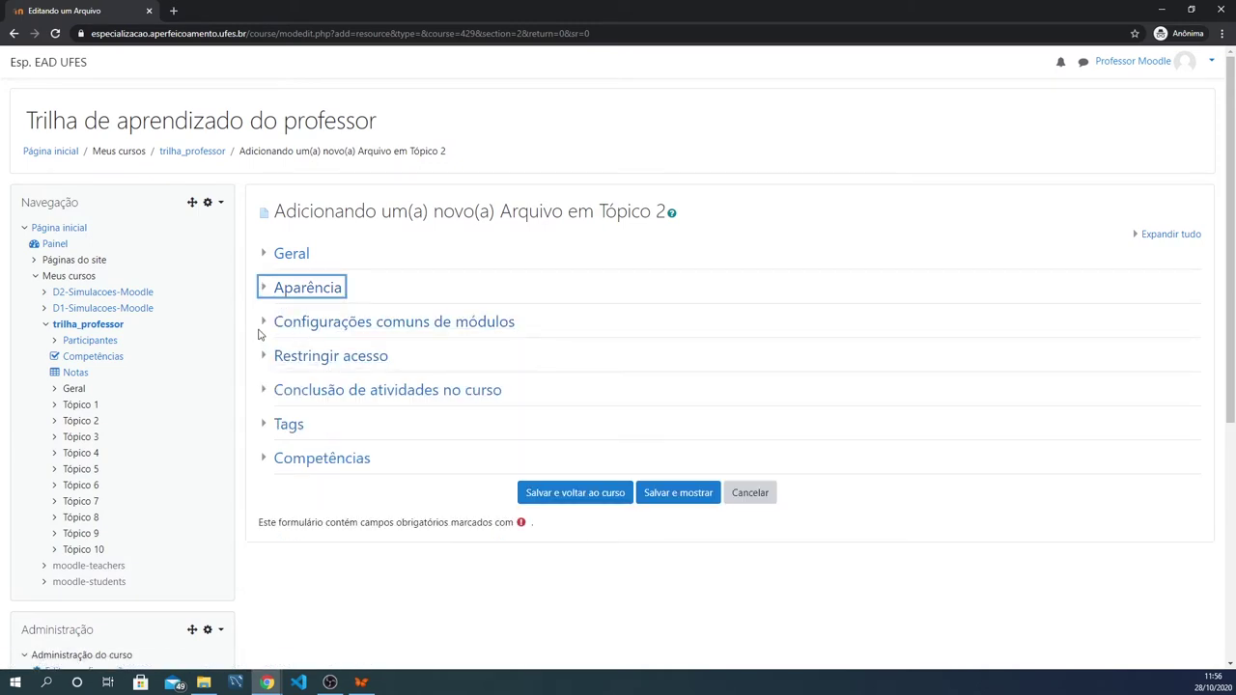
# Choose "Mostrar na página do curso" as the resource's Disponibilidade in the common module settings
pyautogui.click(266, 328)
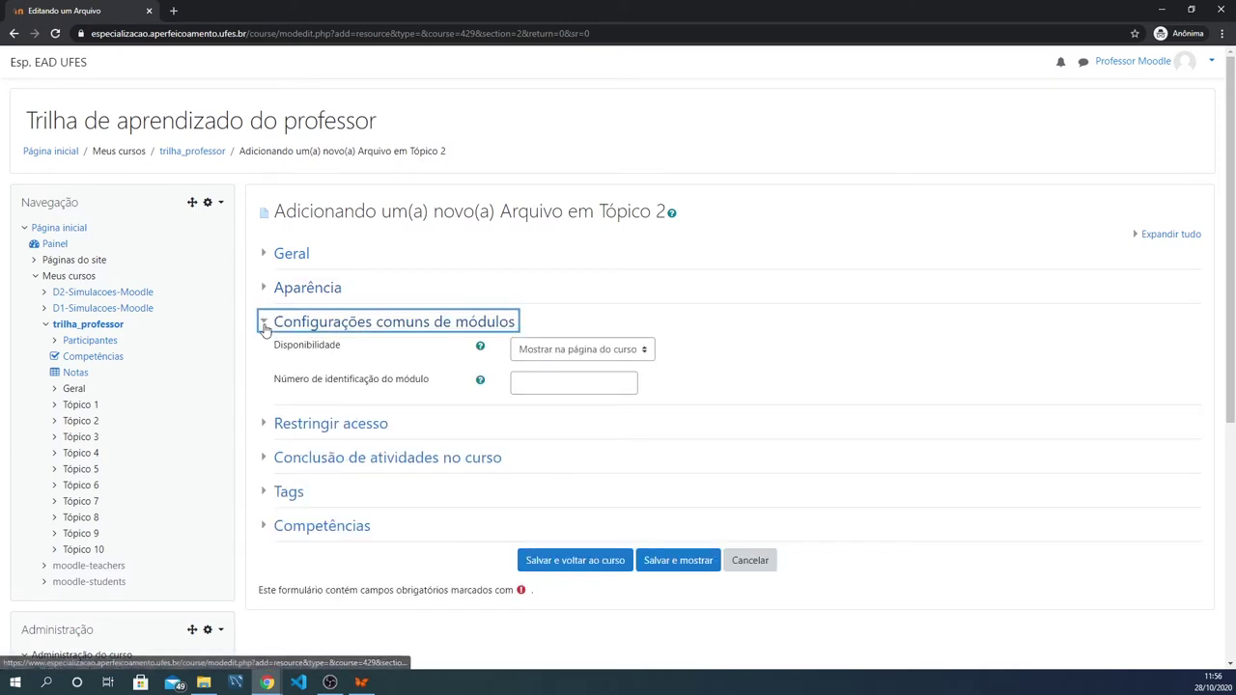
pyautogui.click(613, 350)
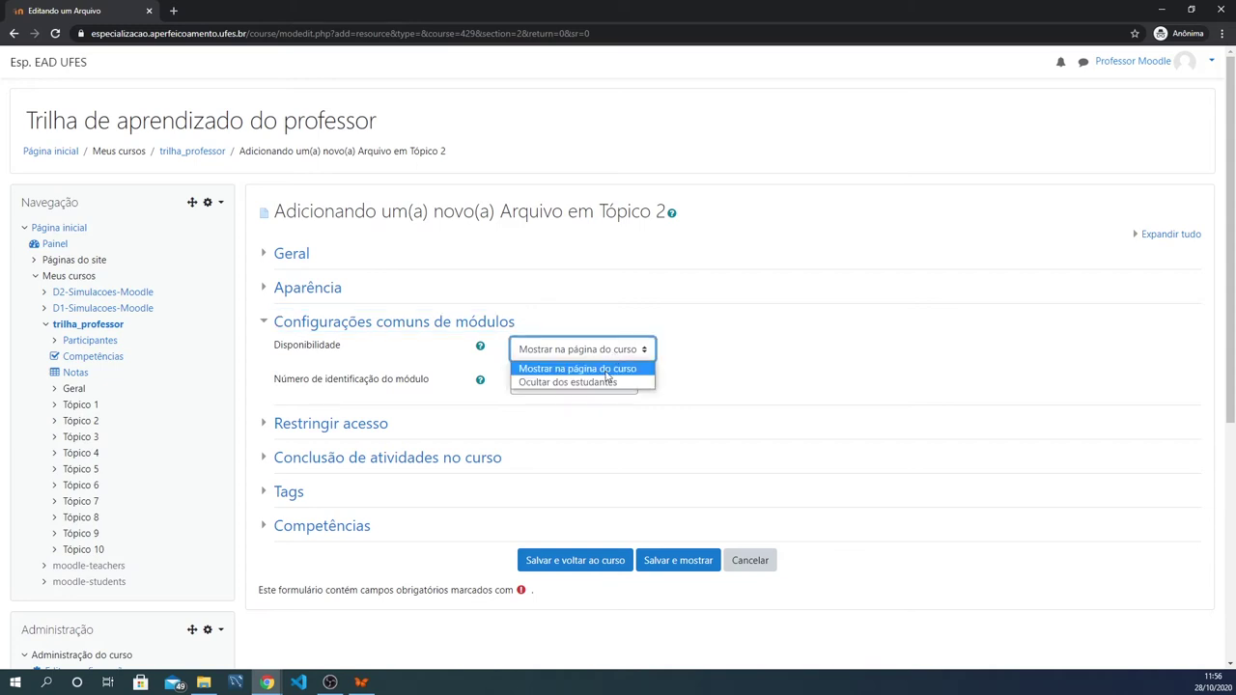
pyautogui.click(606, 371)
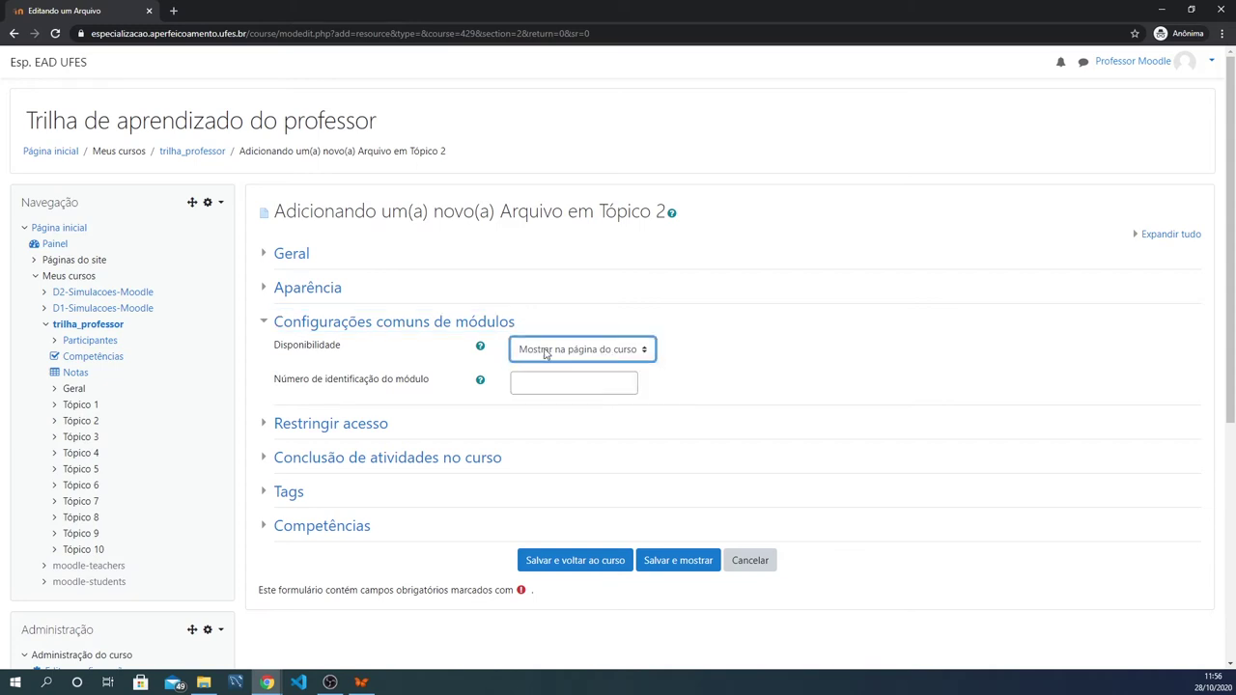
pyautogui.click(261, 325)
# Examine the Acompanhamento de Conclusão choices under Conclusão de atividades no curso
pyautogui.click(263, 391)
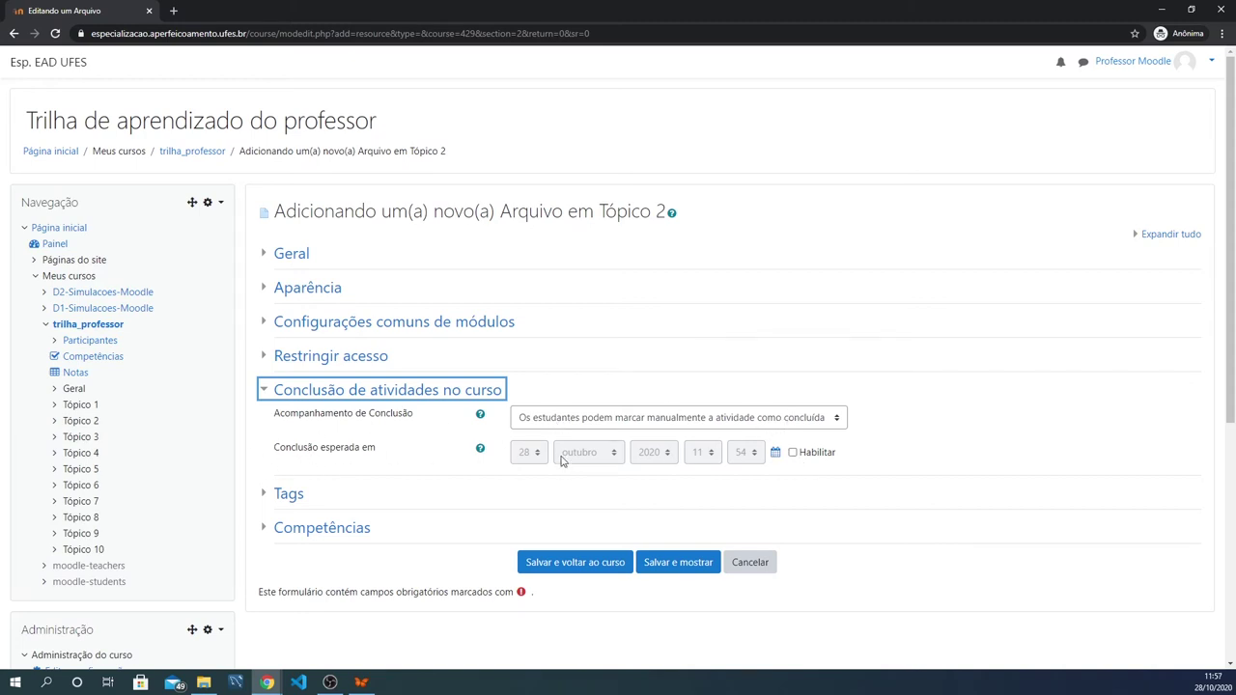
pyautogui.click(628, 418)
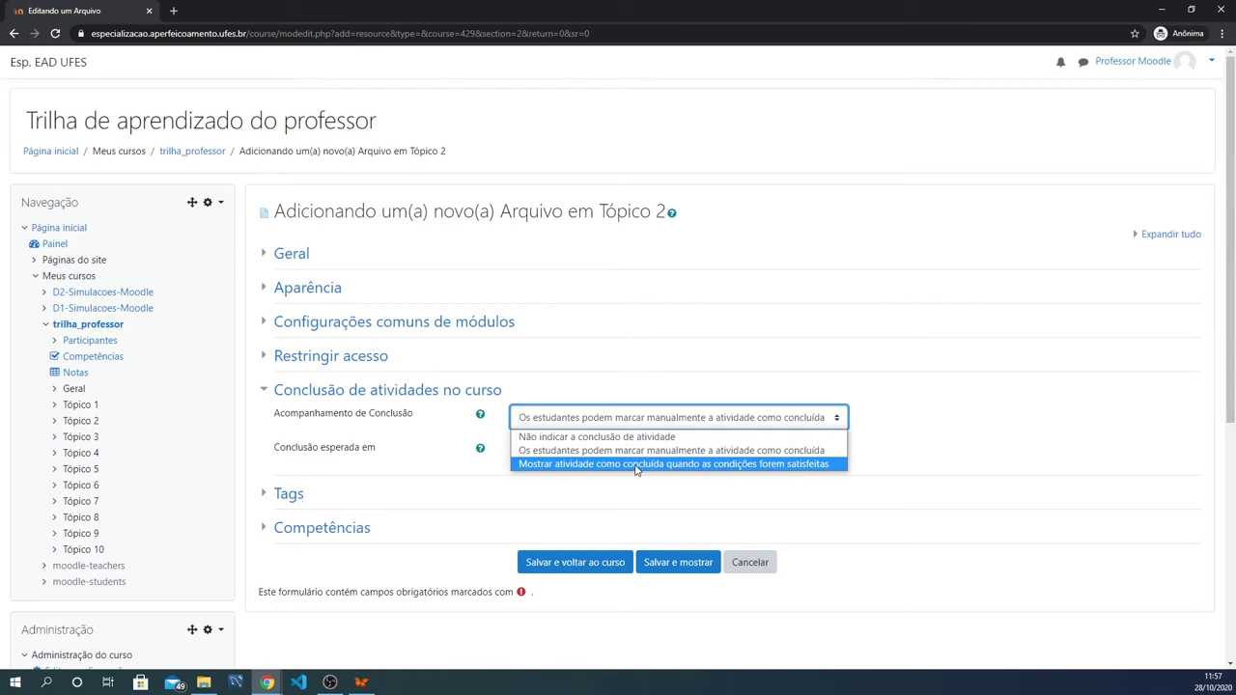
pyautogui.click(662, 419)
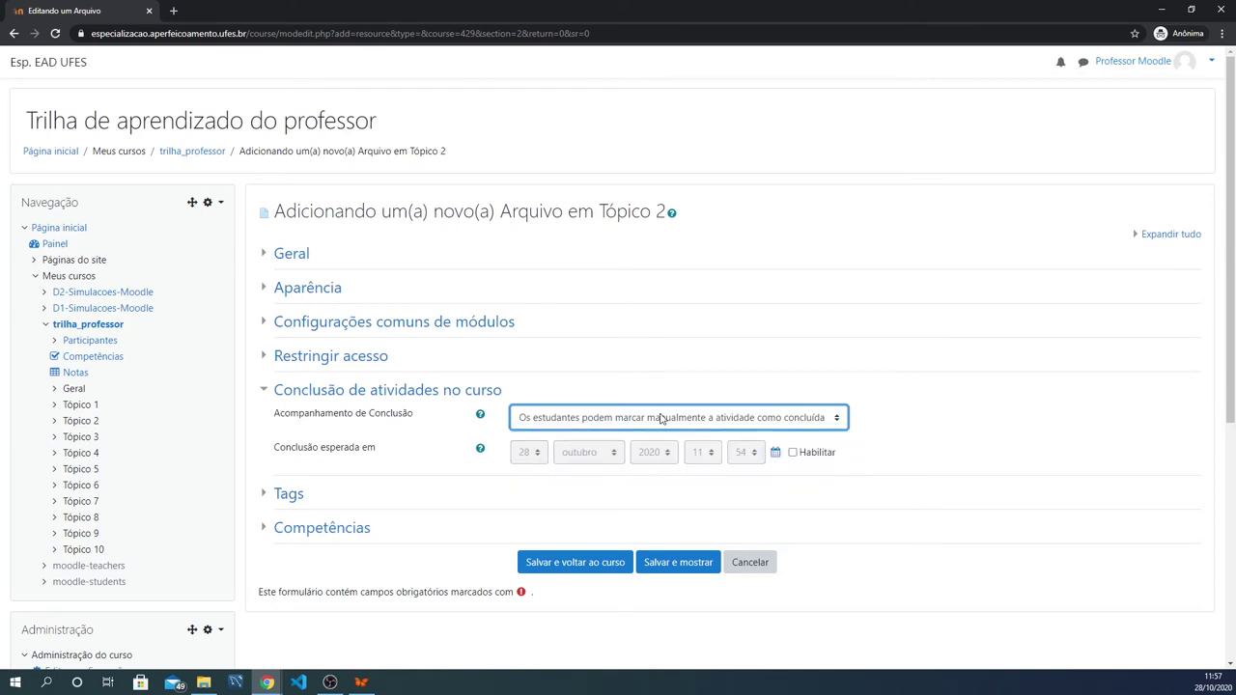
pyautogui.click(264, 391)
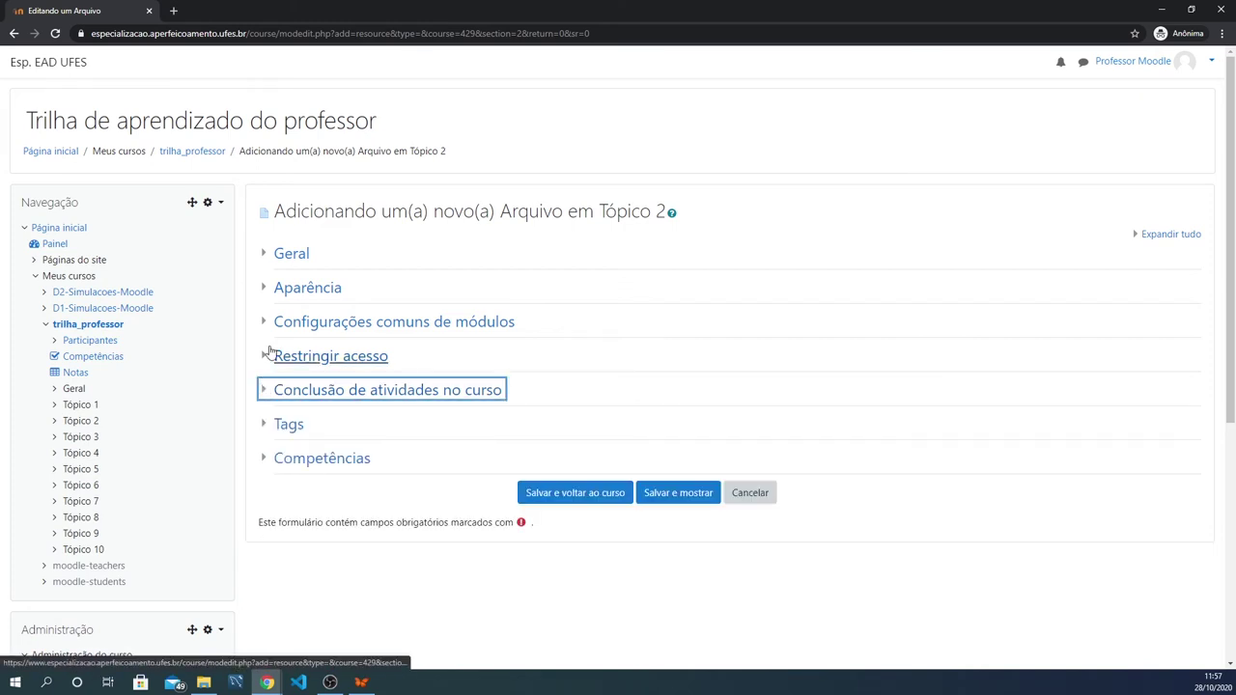
# Enter "Imagem de um depósito" as the file resource's name in the Geral section
pyautogui.click(264, 253)
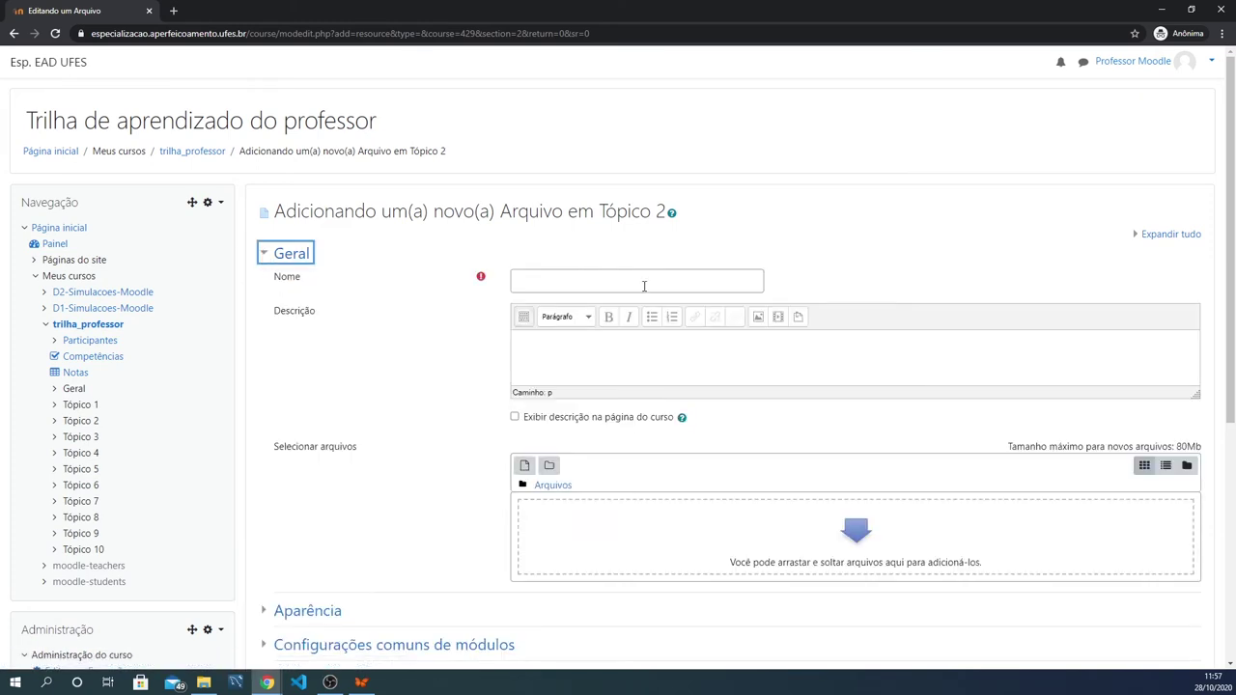
pyautogui.scroll(-1, 598, 251)
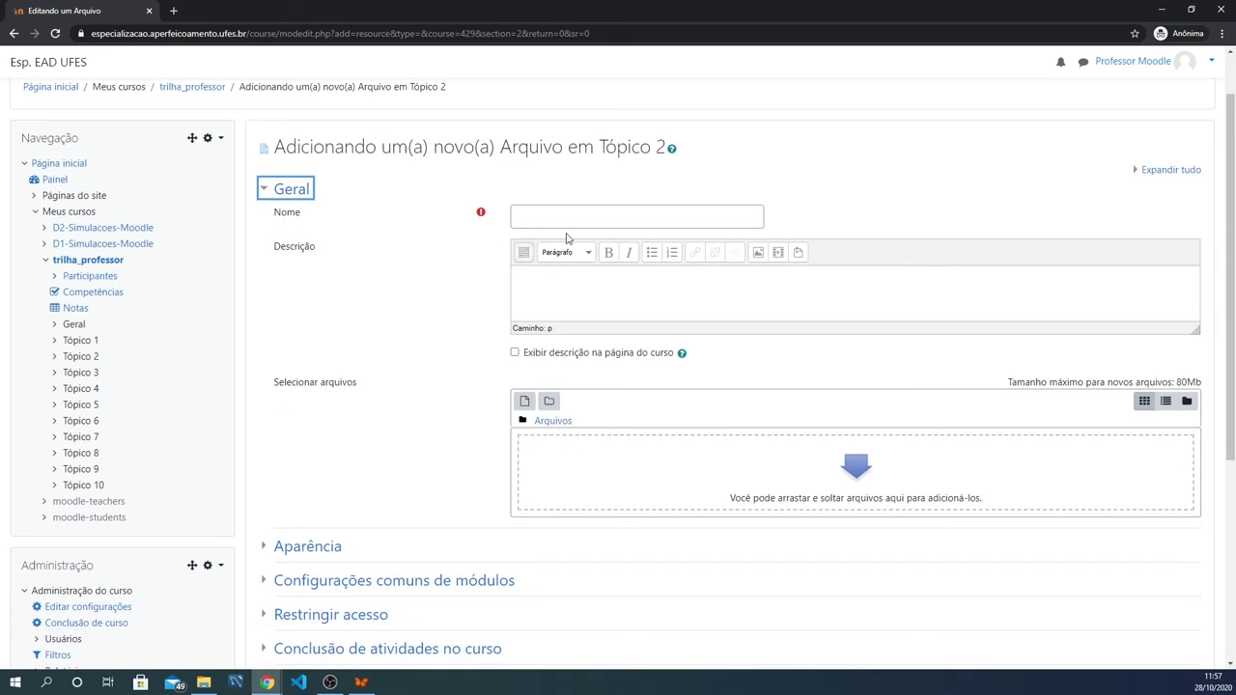
pyautogui.click(614, 210)
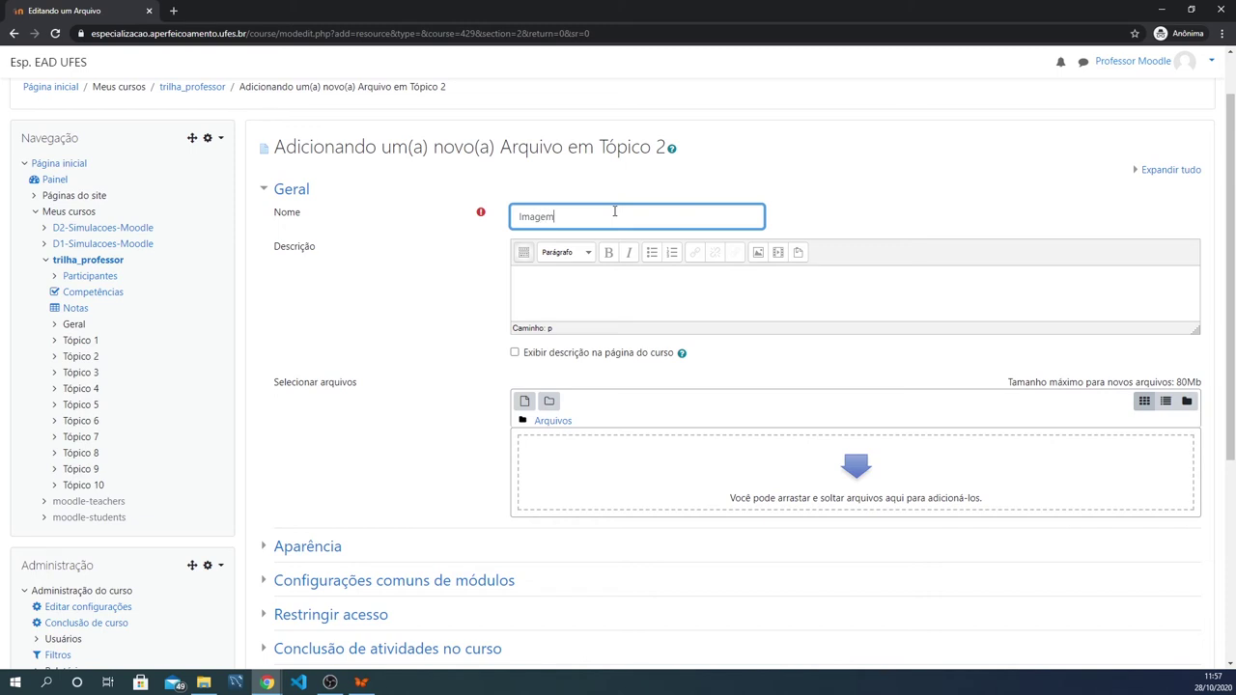
pyautogui.write('Imagem de um depósito')
pyautogui.click(568, 290)
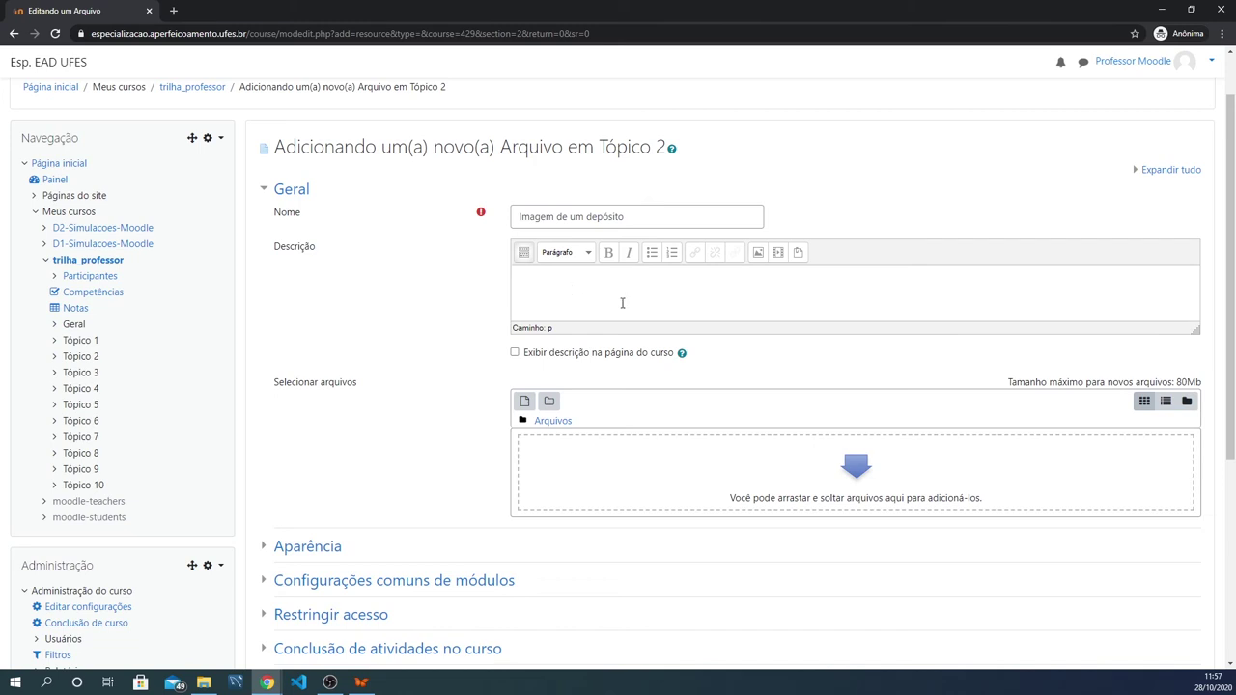
# Upload cargo traffic.png from the Imagens folder as the resource's file
pyautogui.scroll(-1, 676, 328)
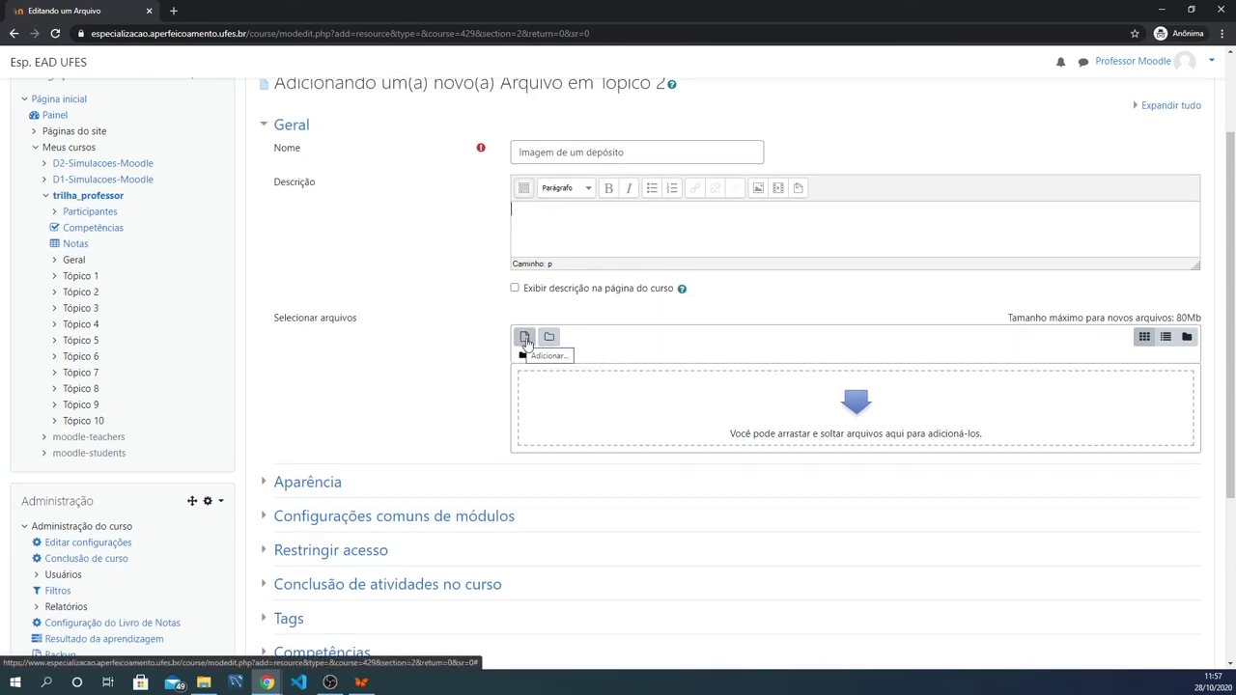
pyautogui.click(526, 338)
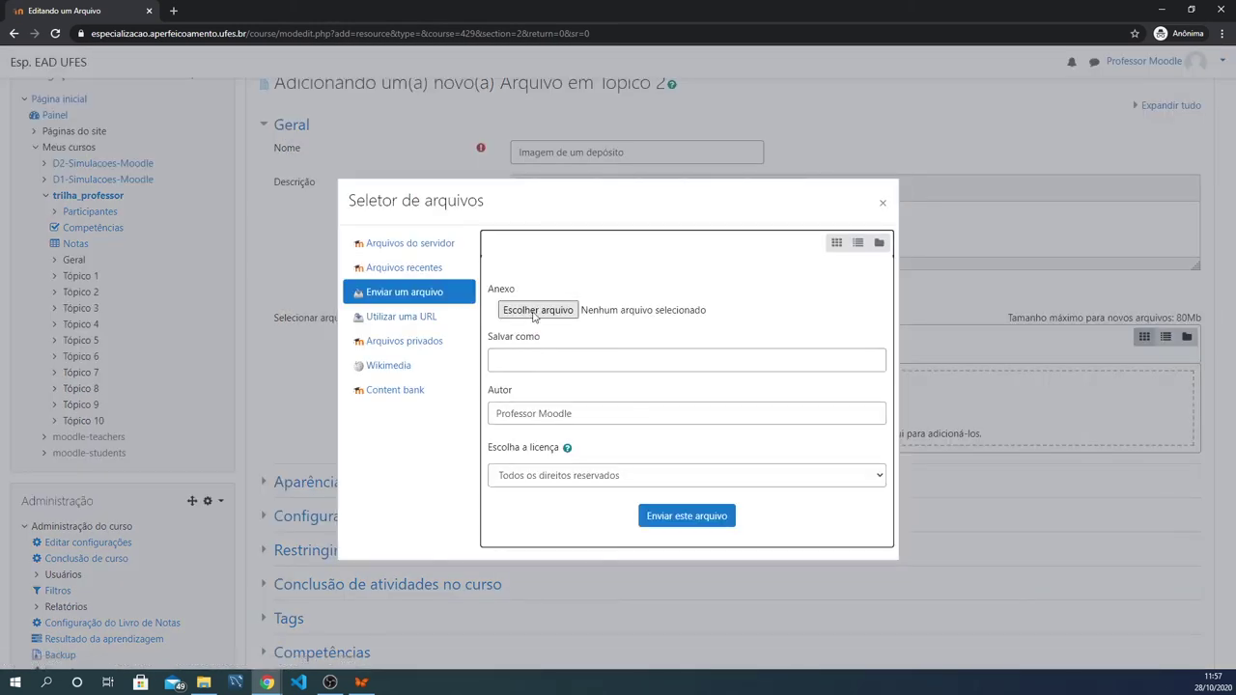
pyautogui.click(537, 310)
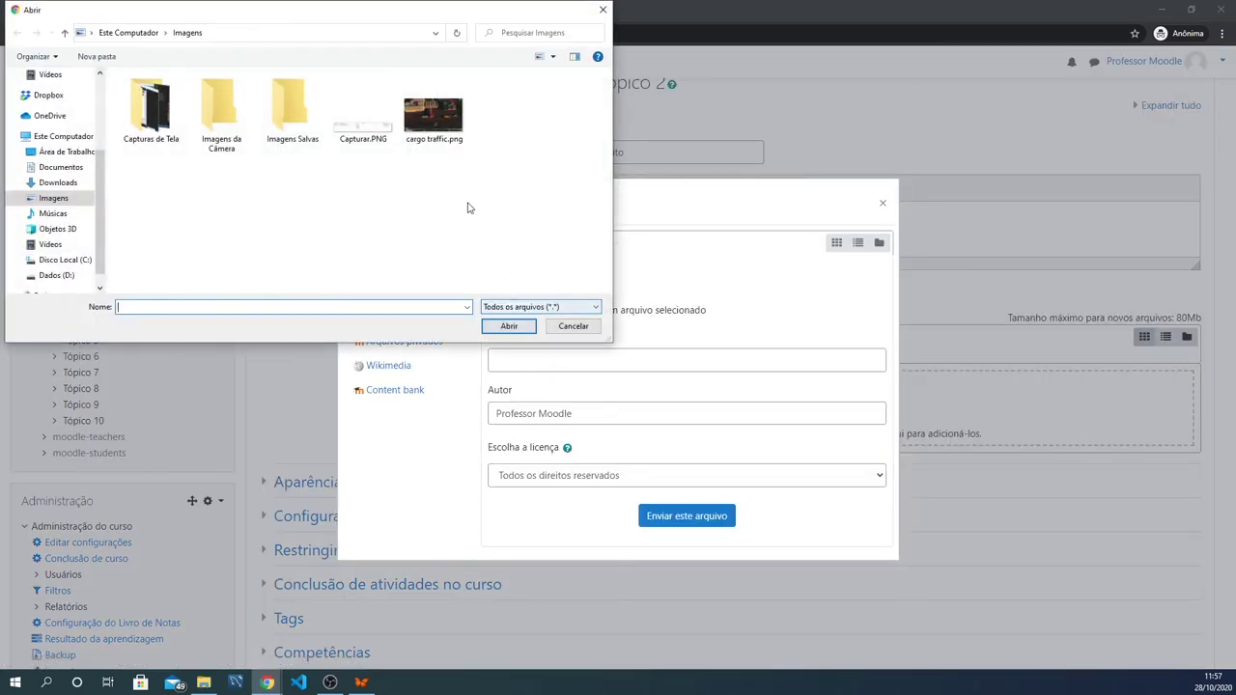
pyautogui.click(441, 120)
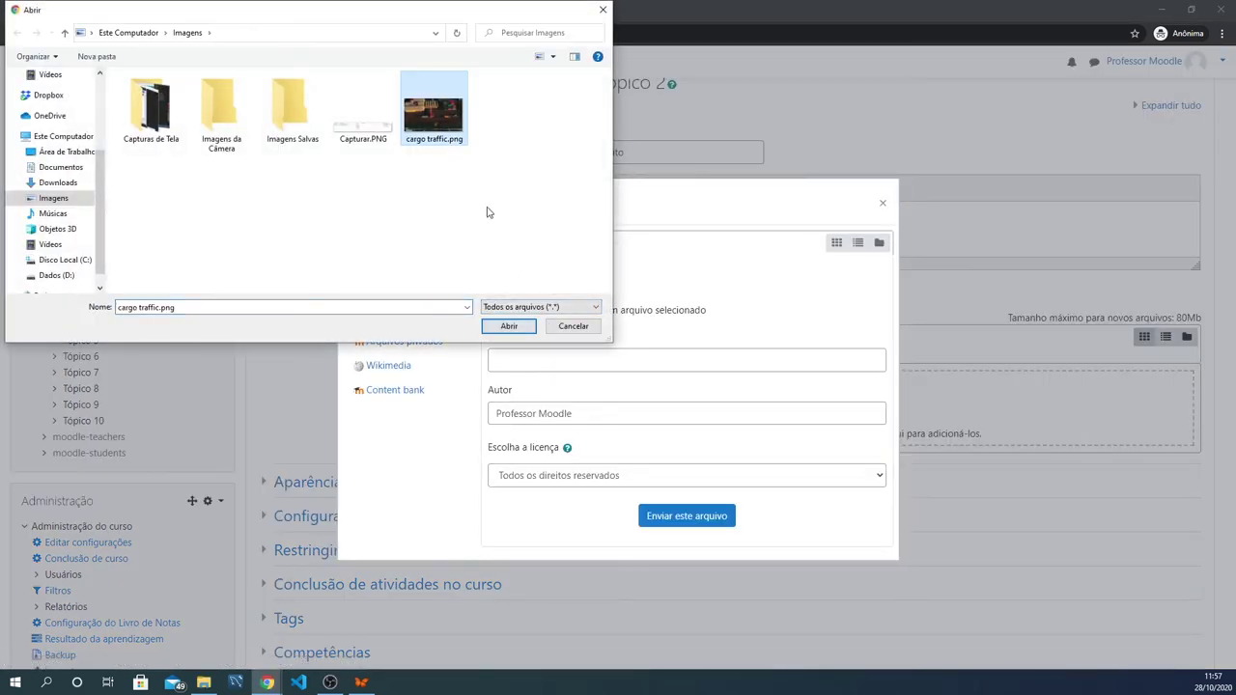
pyautogui.click(515, 329)
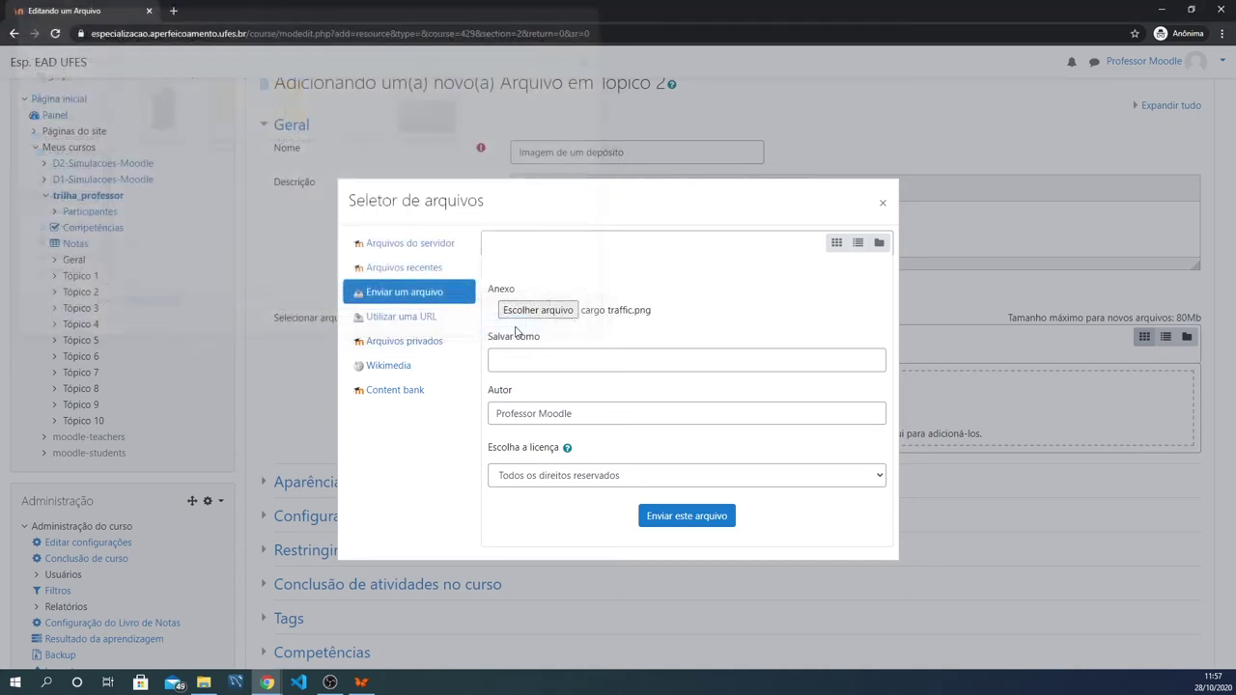
pyautogui.click(686, 518)
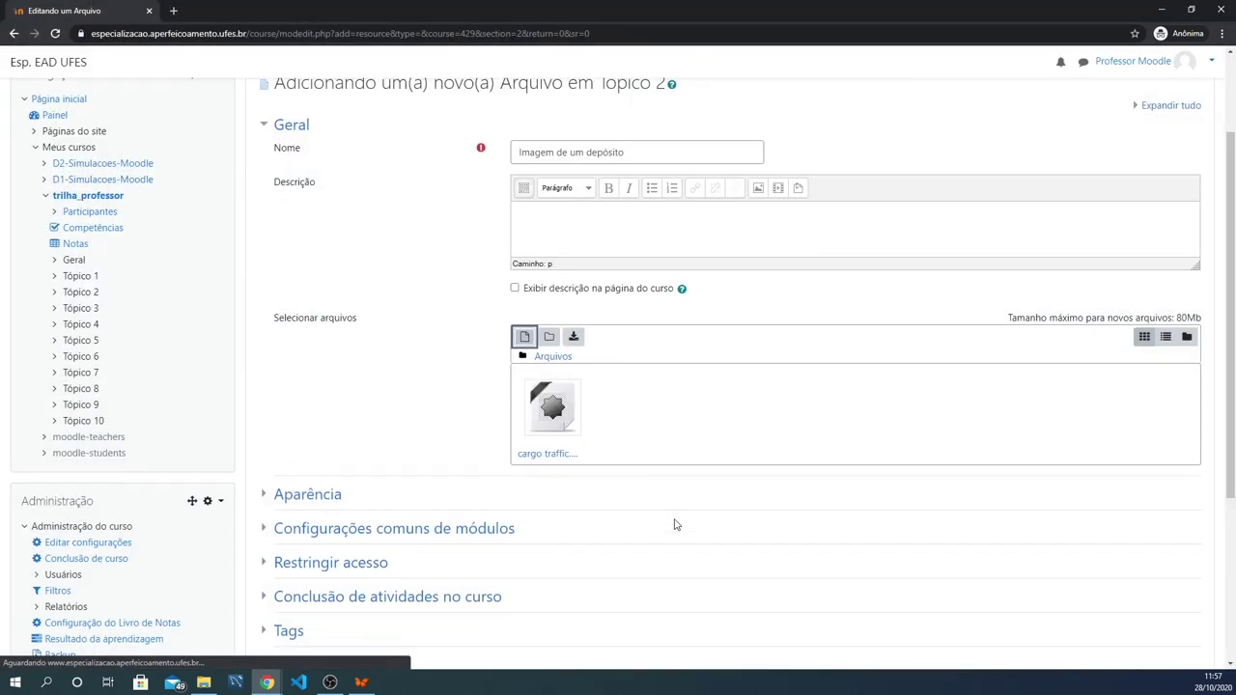
# Change the resource's name to "Novo recurso do tipo arquivo." and collapse the Geral section
pyautogui.moveTo(663, 152); pyautogui.dragTo(457, 152)
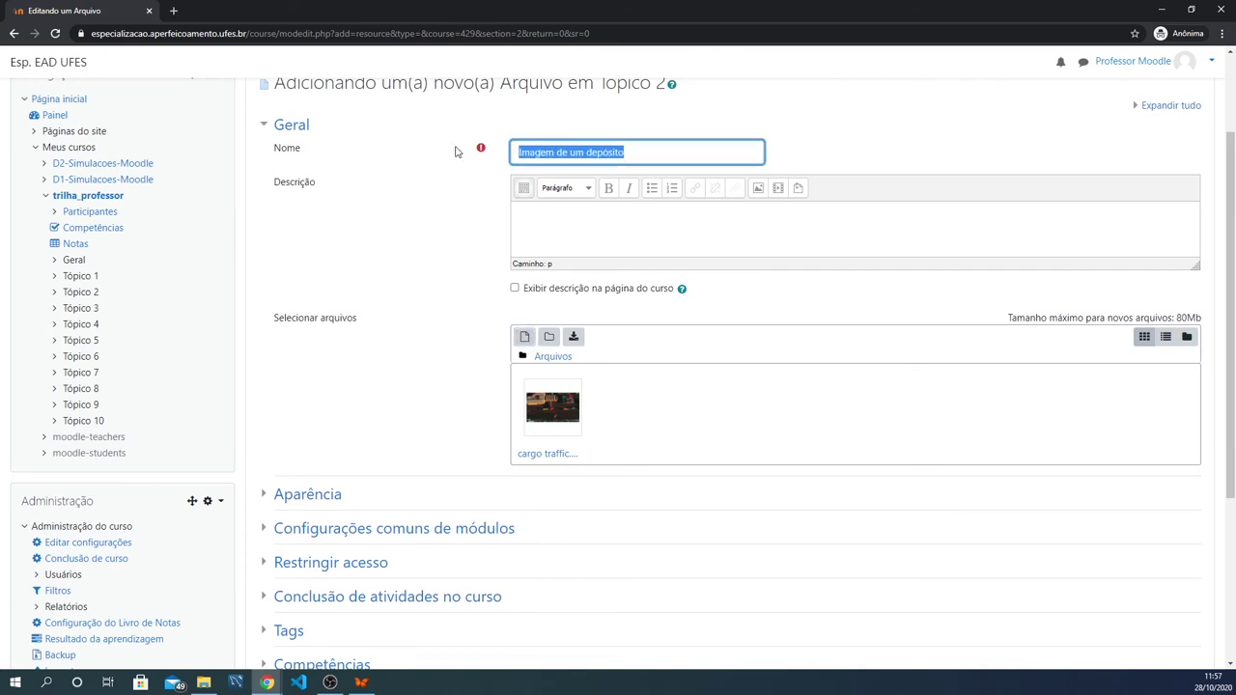
pyautogui.write('curso do tipo arquivo.')
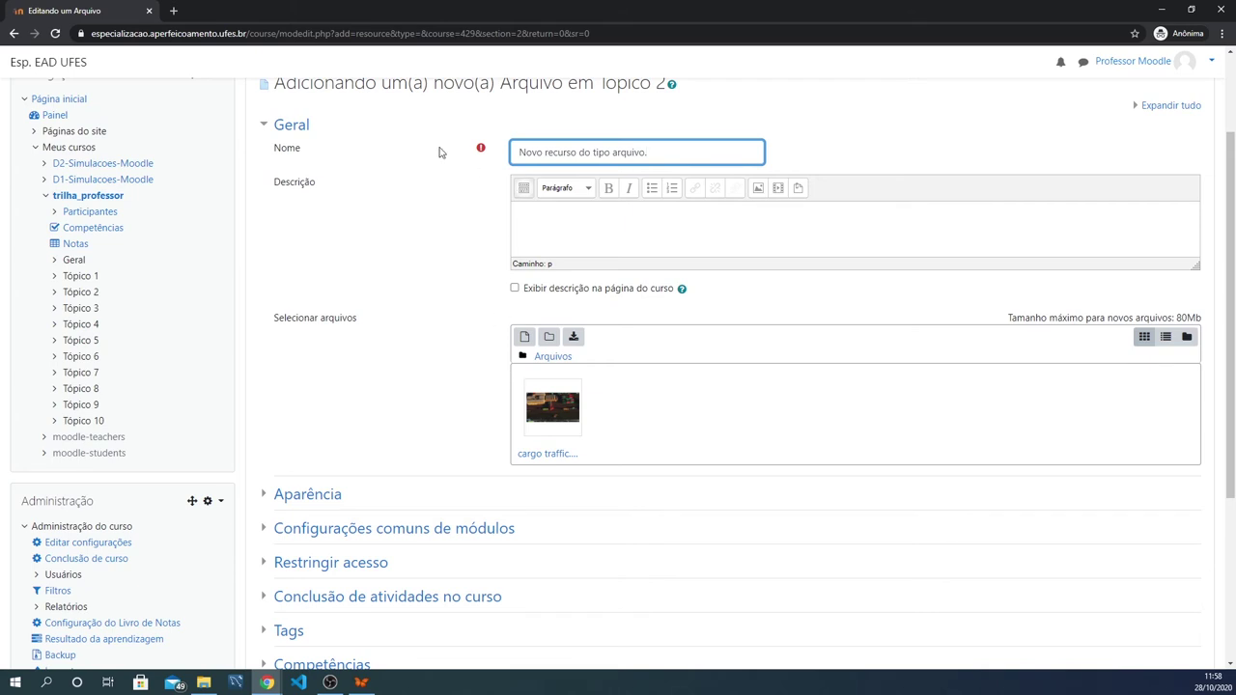
pyautogui.click(278, 126)
# Check the resource's Aparência settings, and save it, returning to the course
pyautogui.click(267, 161)
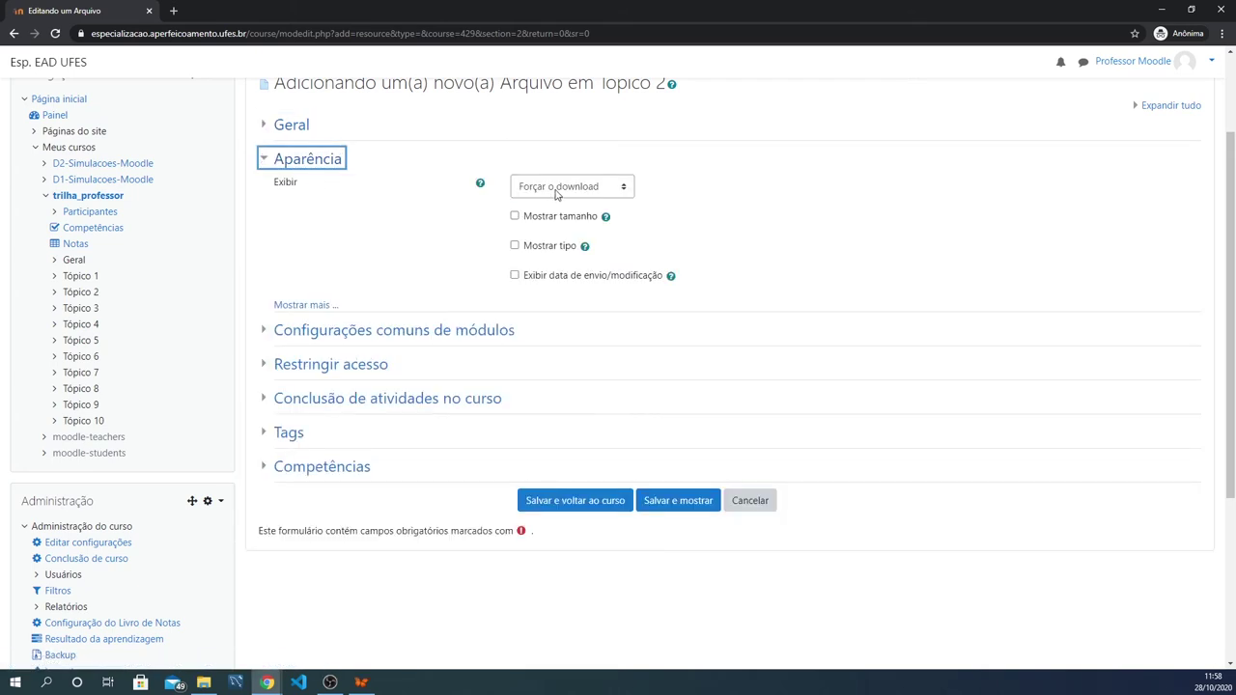
pyautogui.click(262, 162)
pyautogui.click(579, 366)
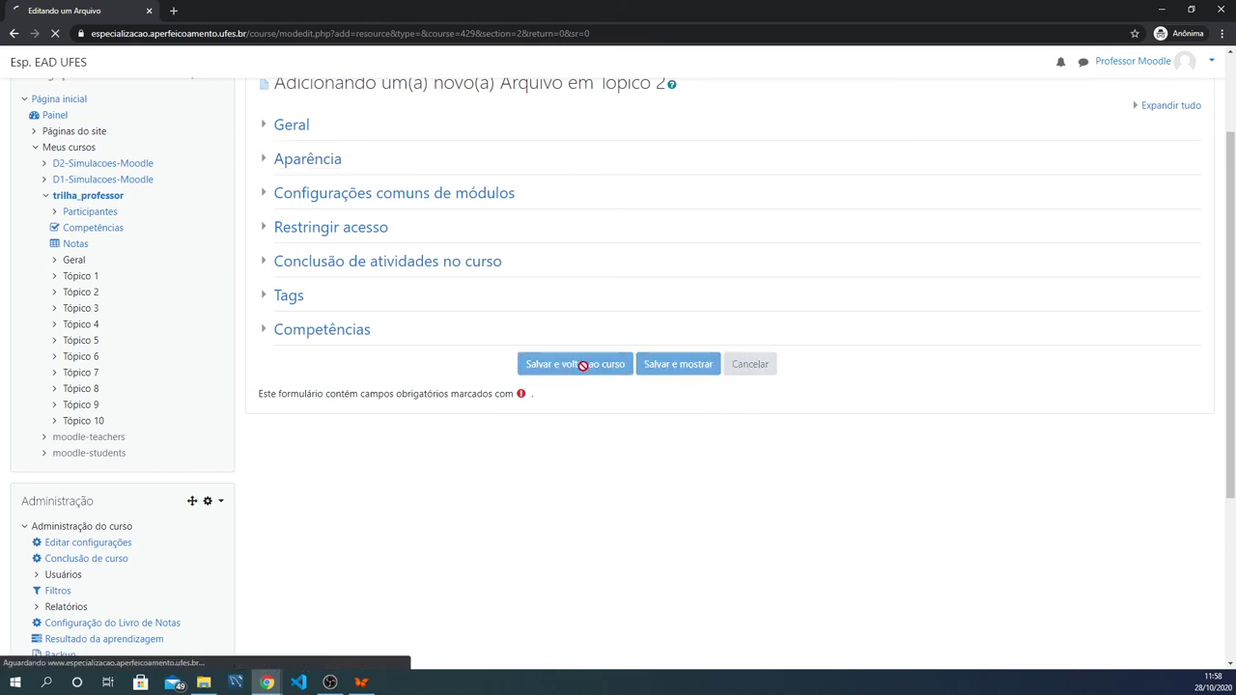
# Check the new file resource in Tópico 2 and turn off course editing
pyautogui.scroll(2, 579, 364)
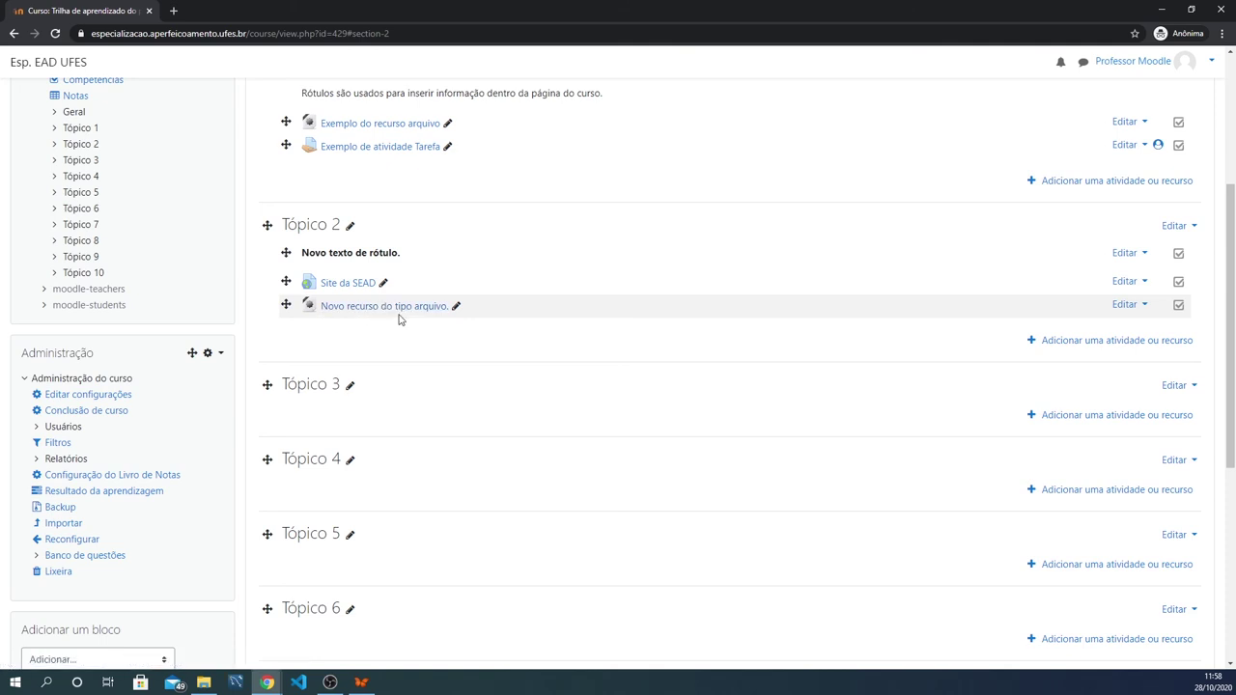
pyautogui.scroll(1, 399, 318)
pyautogui.scroll(2, 629, 300)
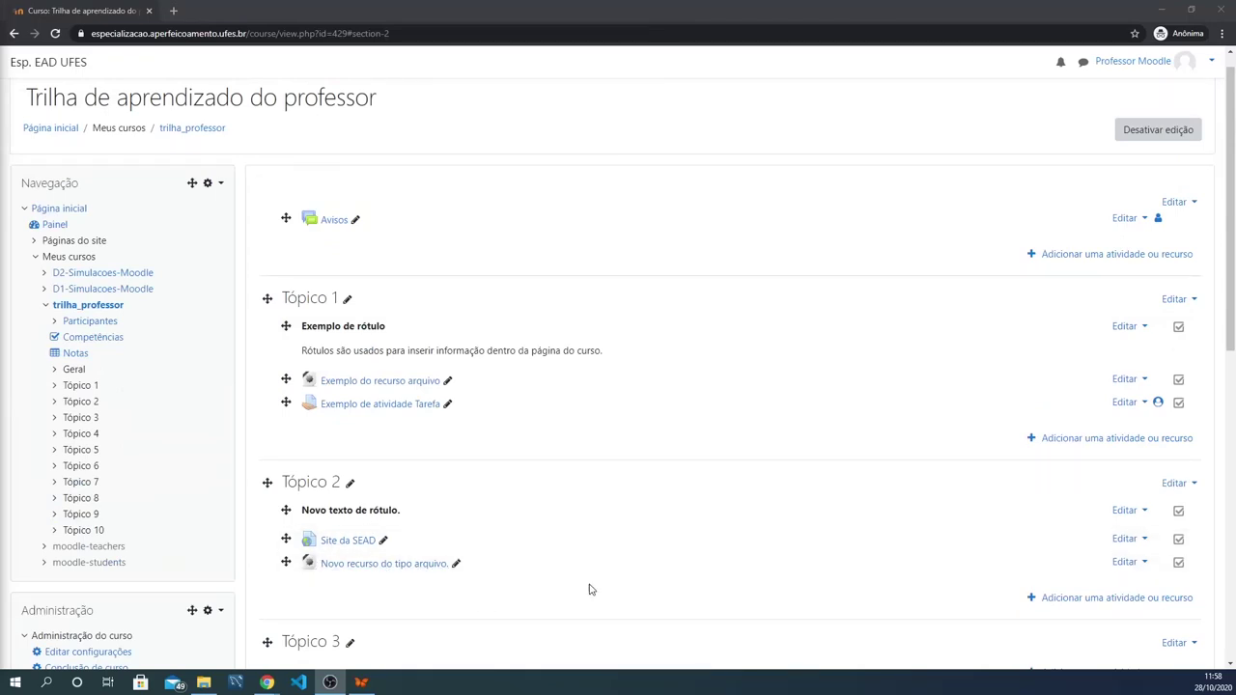
pyautogui.click(1160, 134)
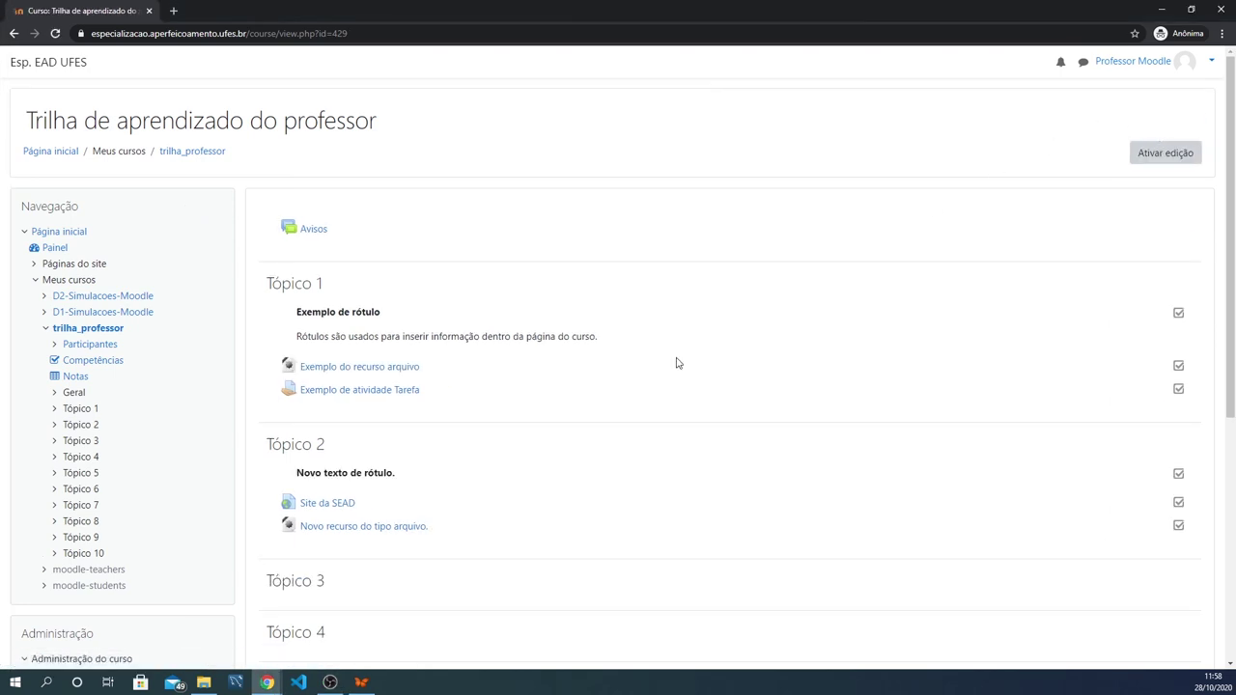